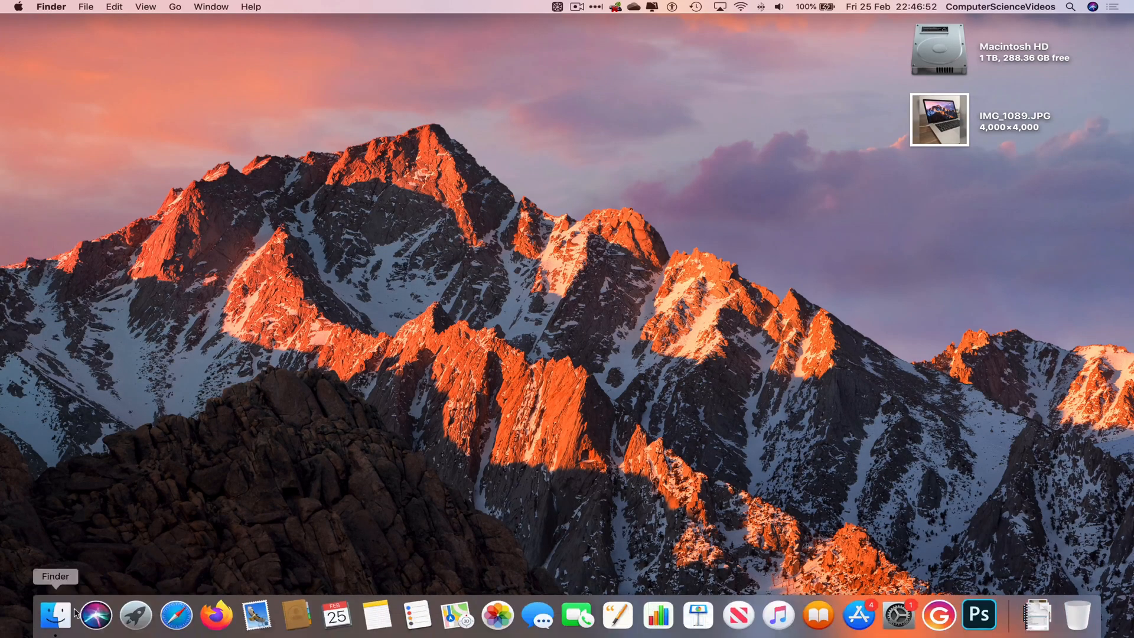
Launch Safari and load the Microsoft 365 home page at office.com from the favourites bar
{"action": "left_click", "coordinate": [176, 613]}
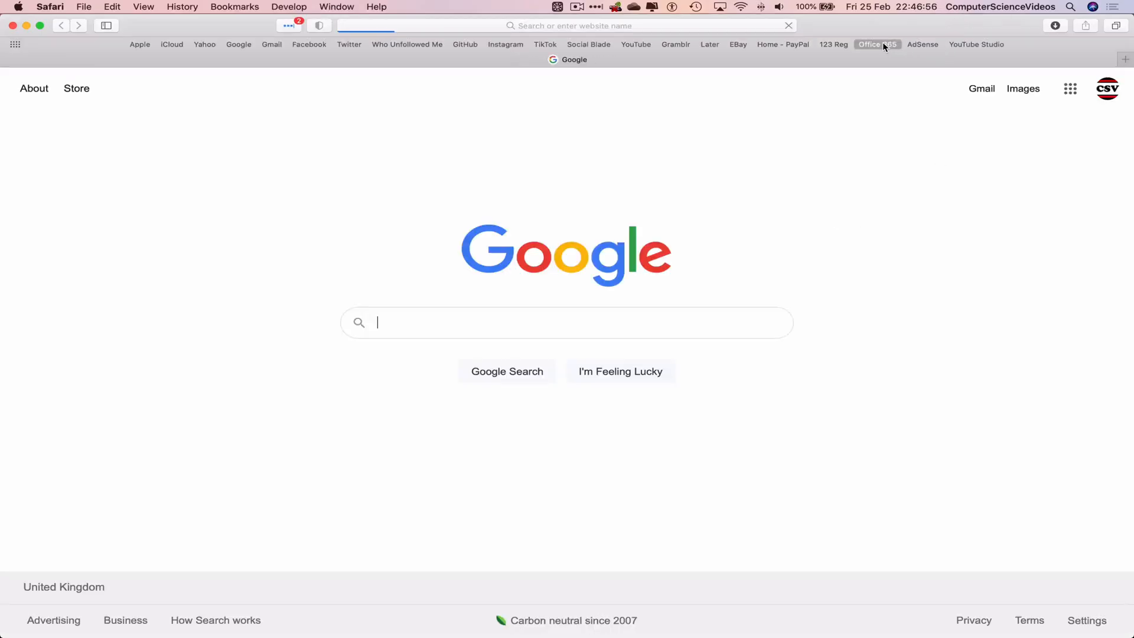
{"action": "left_click", "coordinate": [876, 44]}
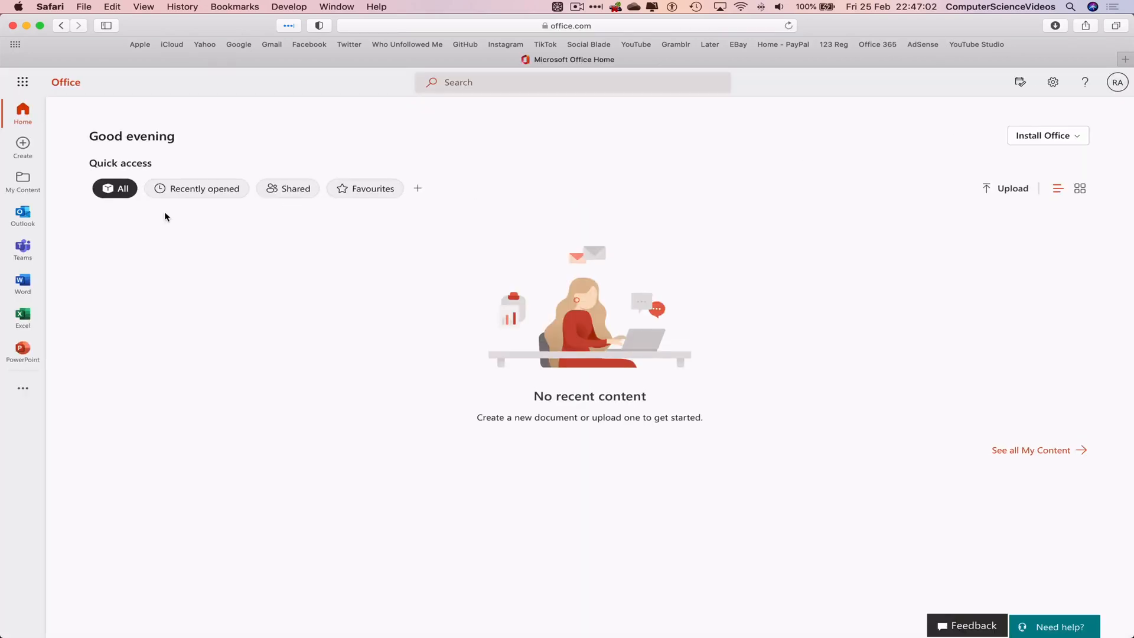
Reach the full Microsoft 365 app list via the launcher to get to the Outlook Calendar
{"action": "left_click", "coordinate": [22, 393]}
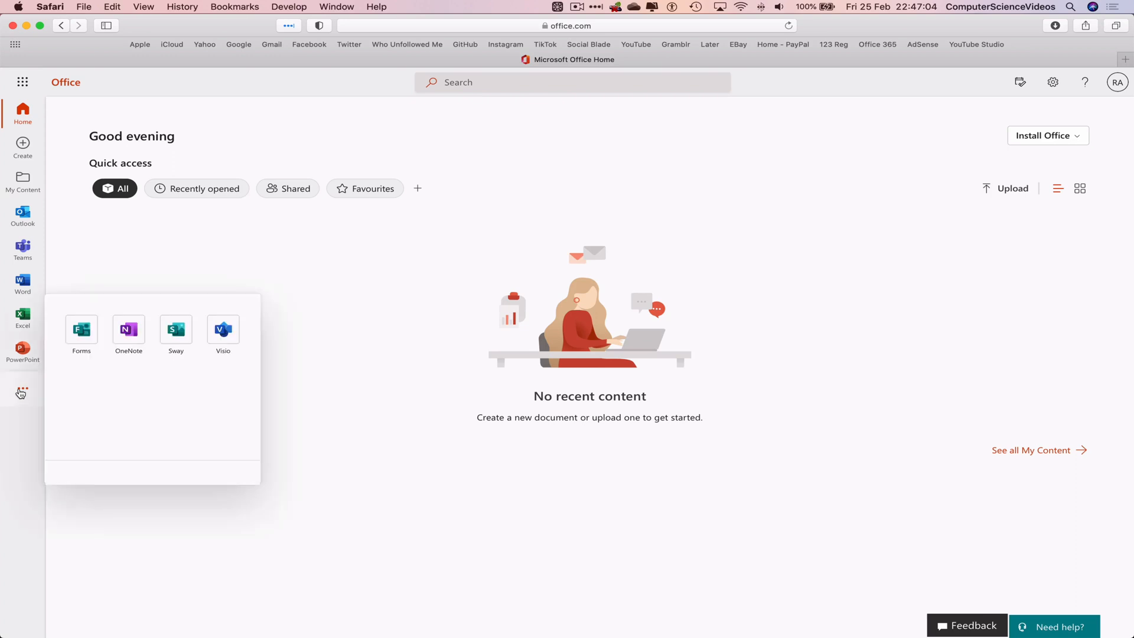
{"action": "left_click", "coordinate": [22, 82]}
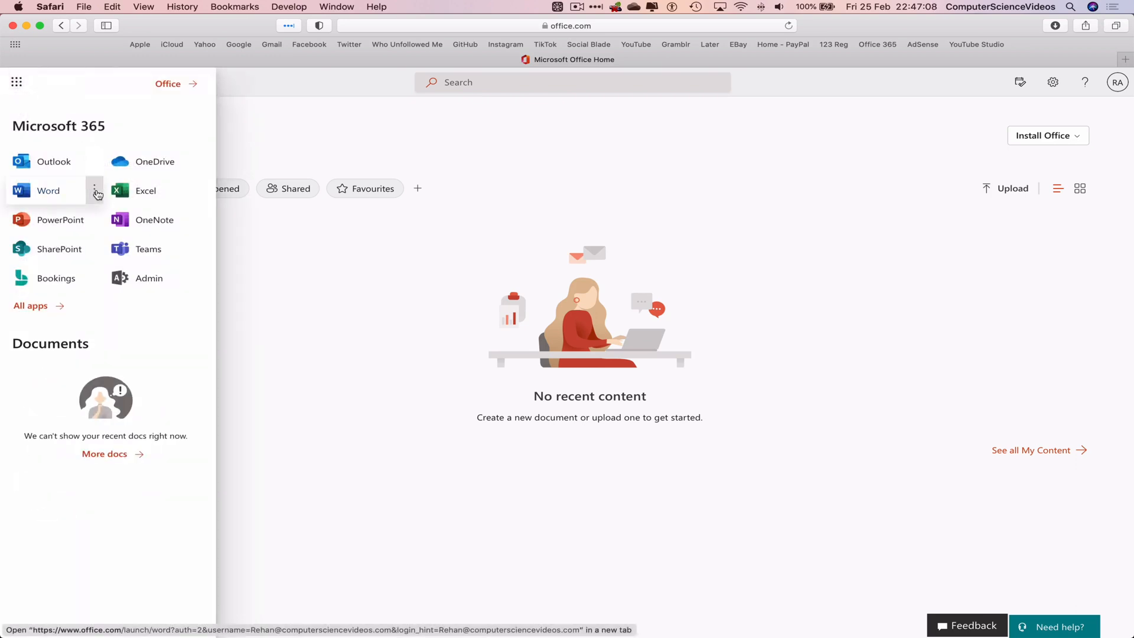
{"action": "mouse_move", "coordinate": [54, 161]}
{"action": "left_click", "coordinate": [30, 305]}
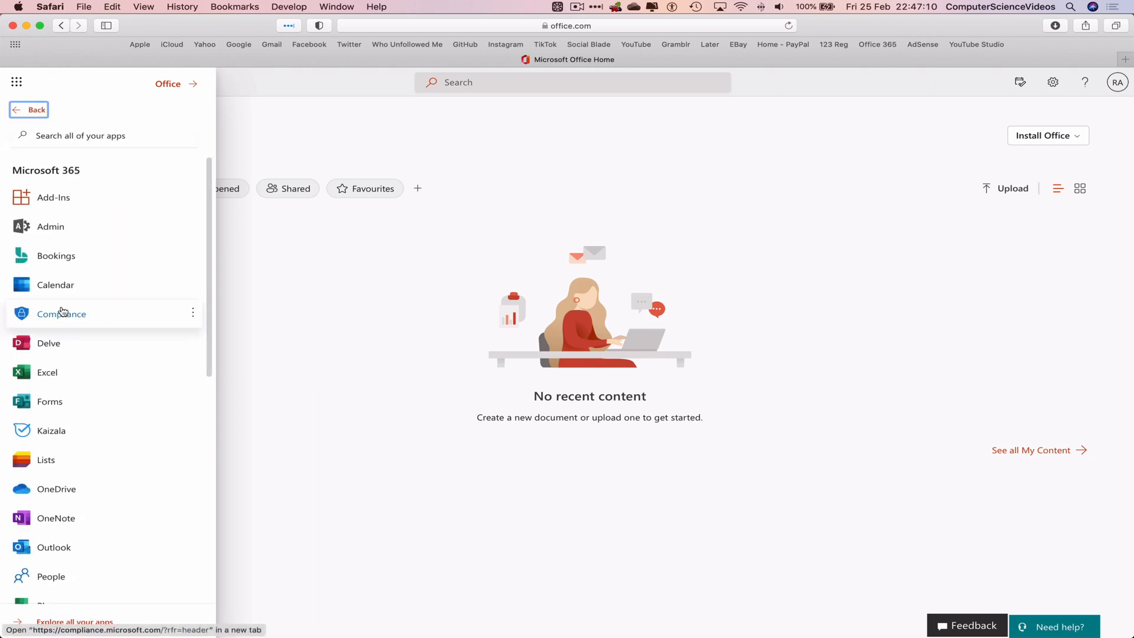
{"action": "scroll", "coordinate": [88, 301], "scroll_direction": "down", "scroll_amount": 2}
{"action": "scroll", "coordinate": [80, 355], "scroll_direction": "down", "scroll_amount": 2}
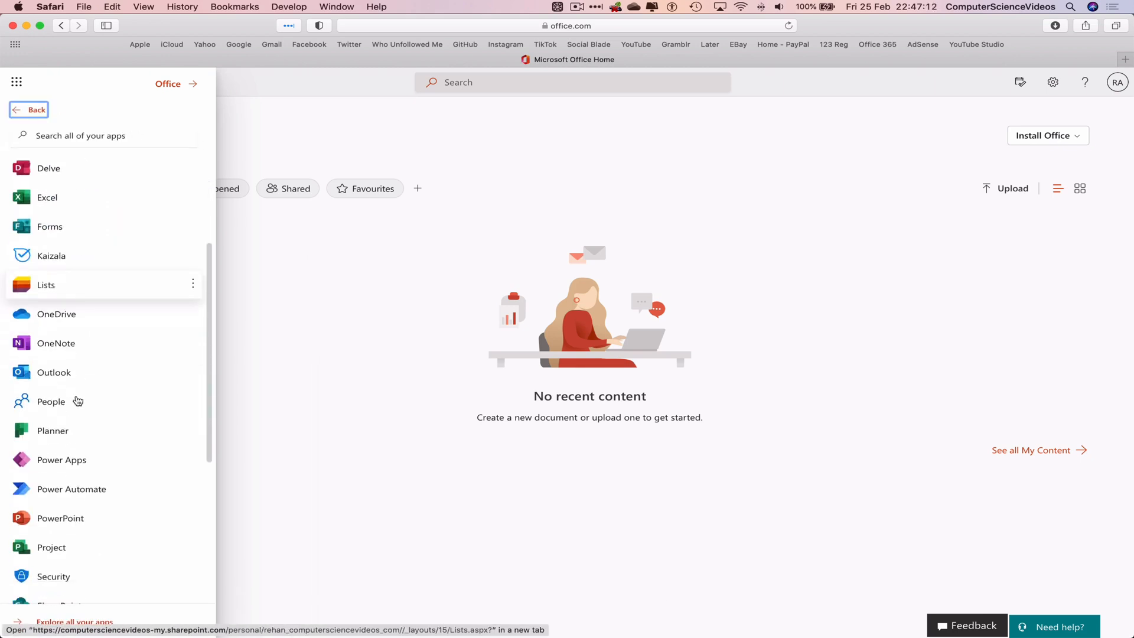
{"action": "scroll", "coordinate": [79, 390], "scroll_direction": "down", "scroll_amount": 2}
{"action": "scroll", "coordinate": [80, 399], "scroll_direction": "down", "scroll_amount": 3}
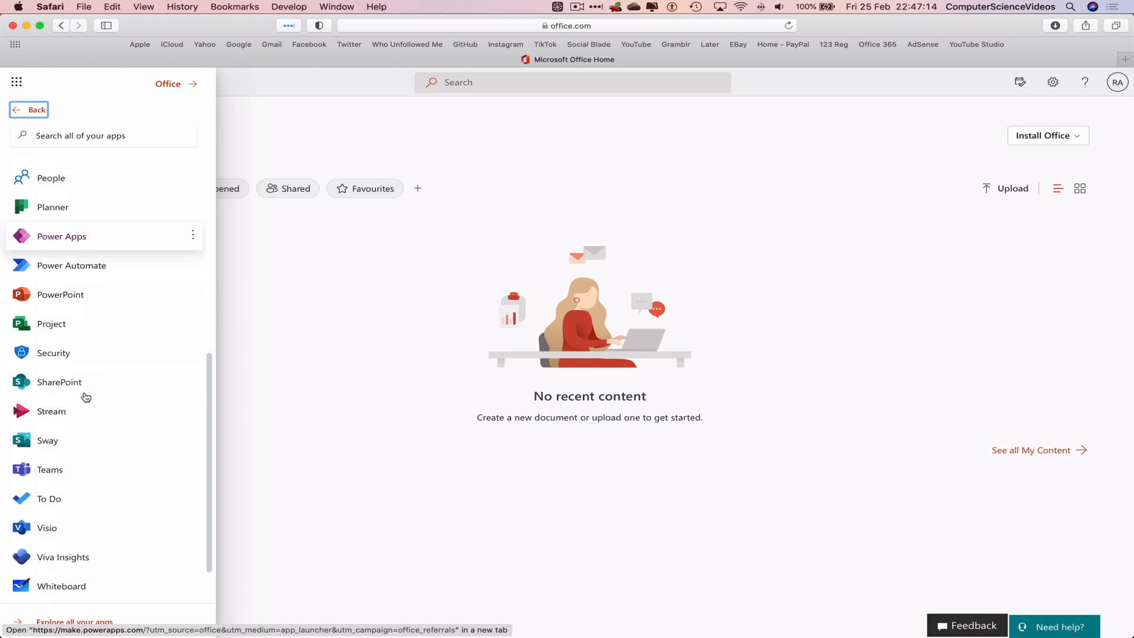
{"action": "scroll", "coordinate": [85, 396], "scroll_direction": "down", "scroll_amount": 1}
{"action": "scroll", "coordinate": [85, 396], "scroll_direction": "up", "scroll_amount": 4}
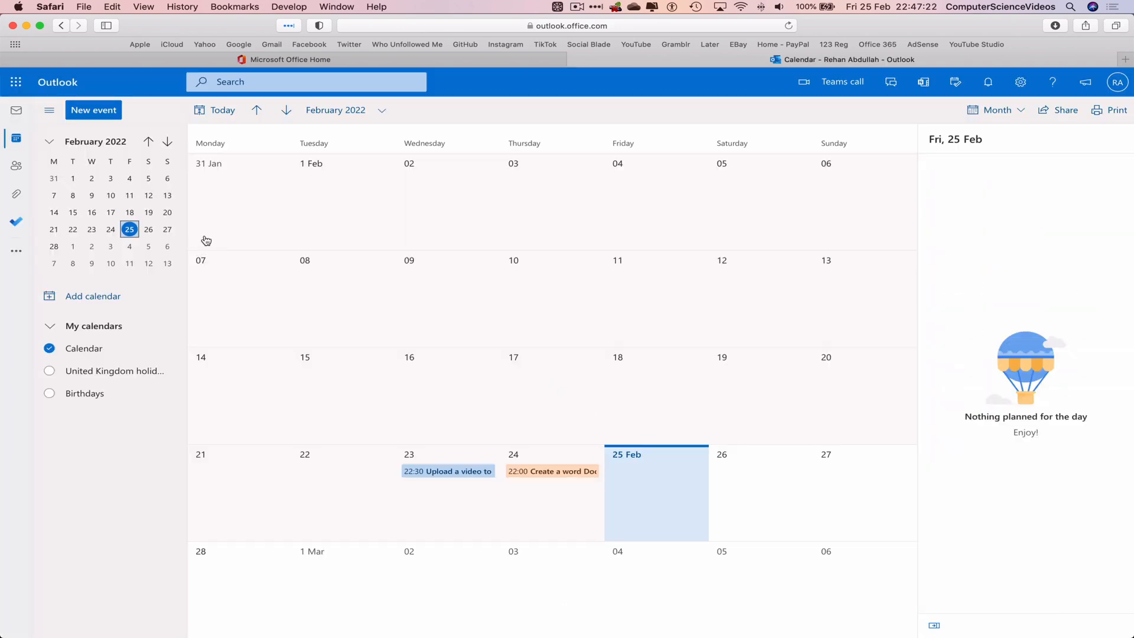
Create a new event titled 'Photo Edit' and assign it the Red category
{"action": "left_click", "coordinate": [94, 110]}
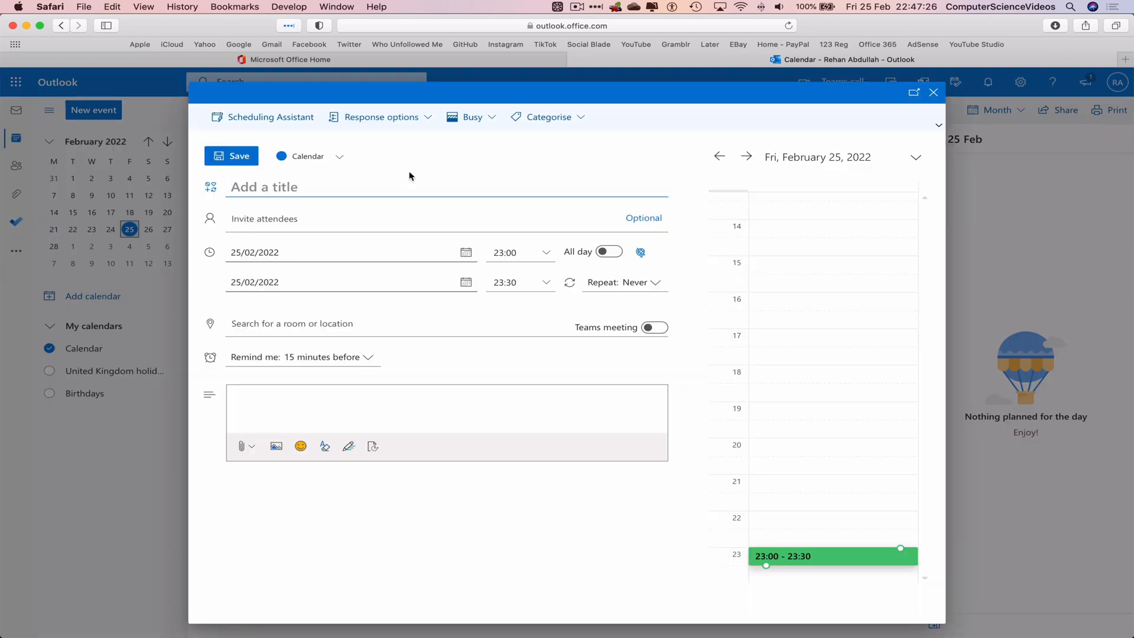
{"action": "left_click", "coordinate": [397, 189]}
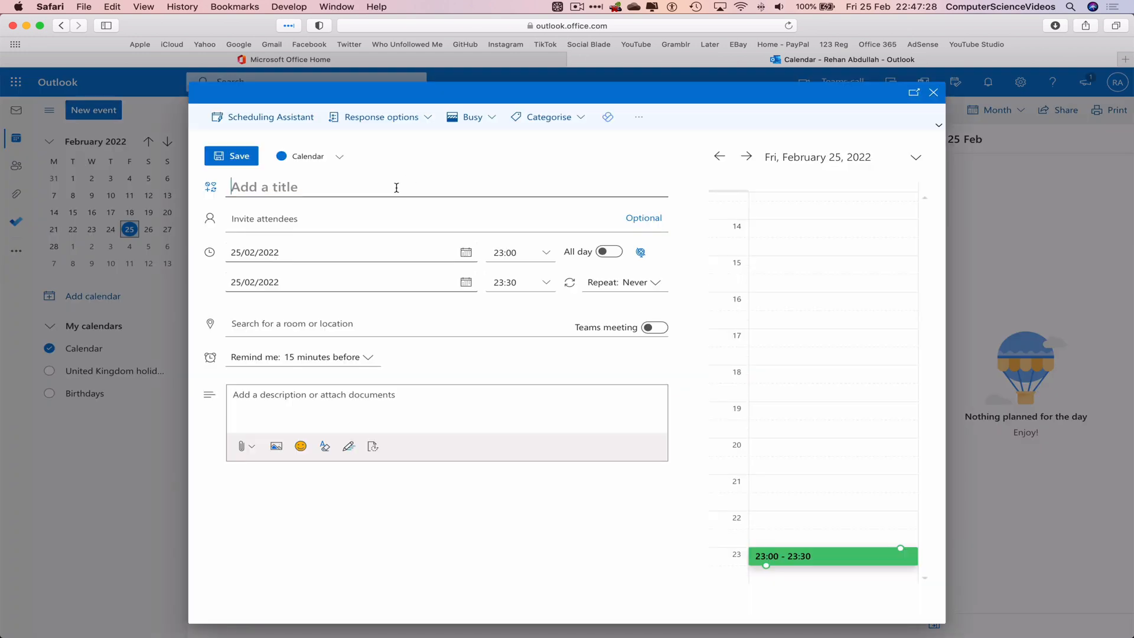
{"action": "type", "text": "Photo Edit"}
{"action": "left_click", "coordinate": [549, 116]}
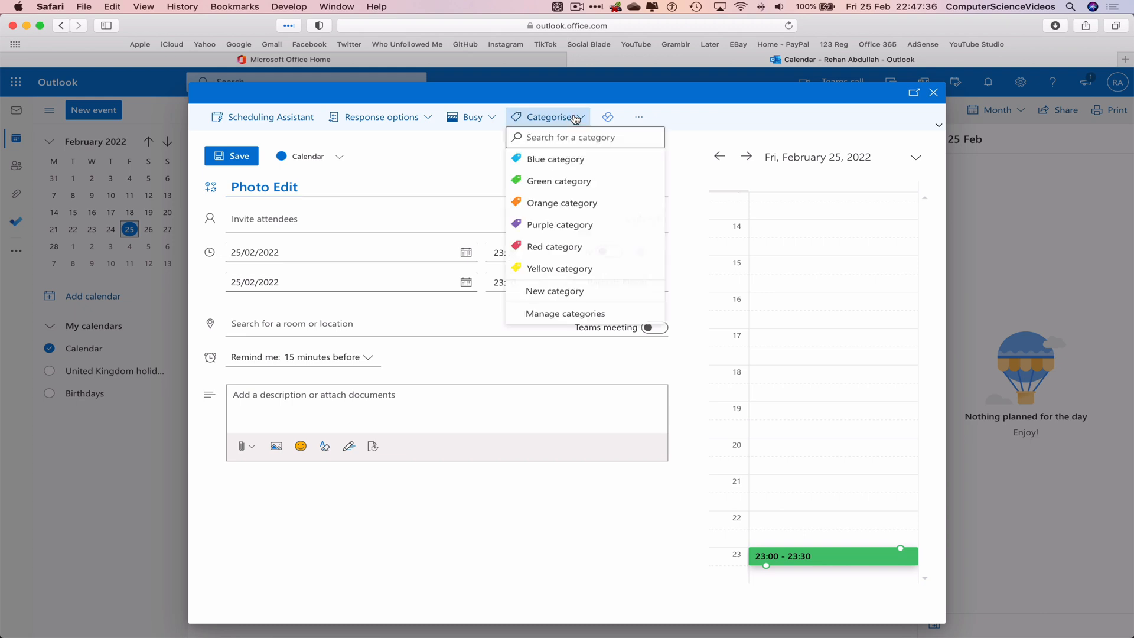
{"action": "left_click", "coordinate": [555, 247]}
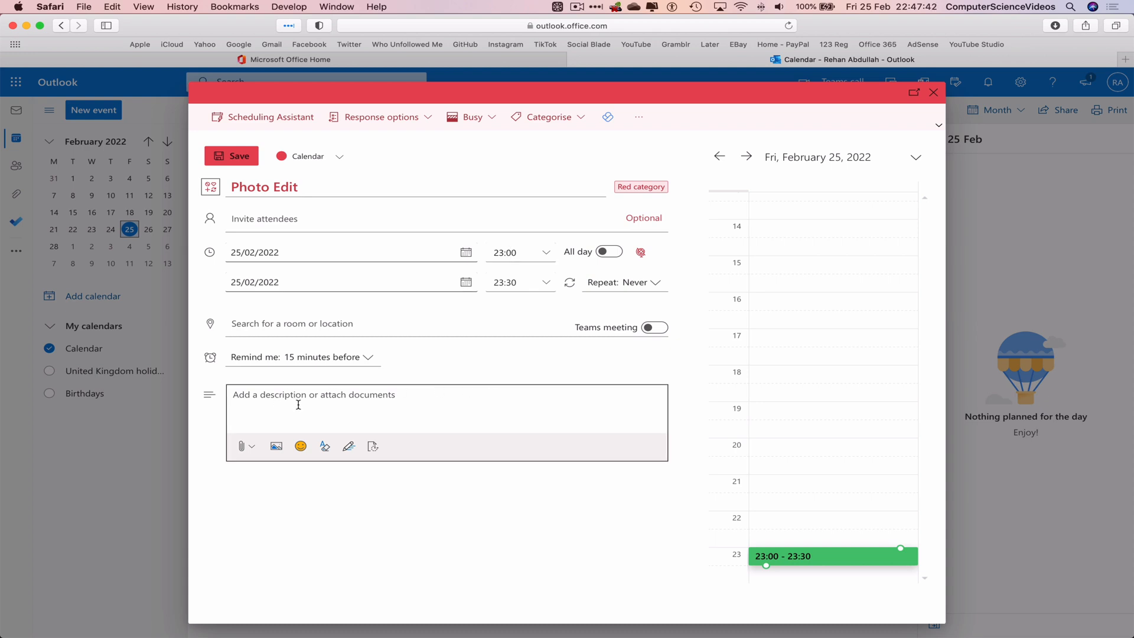
Insert IMG_1089.JPG from the Desktop inline into the event description
{"action": "left_click", "coordinate": [276, 446]}
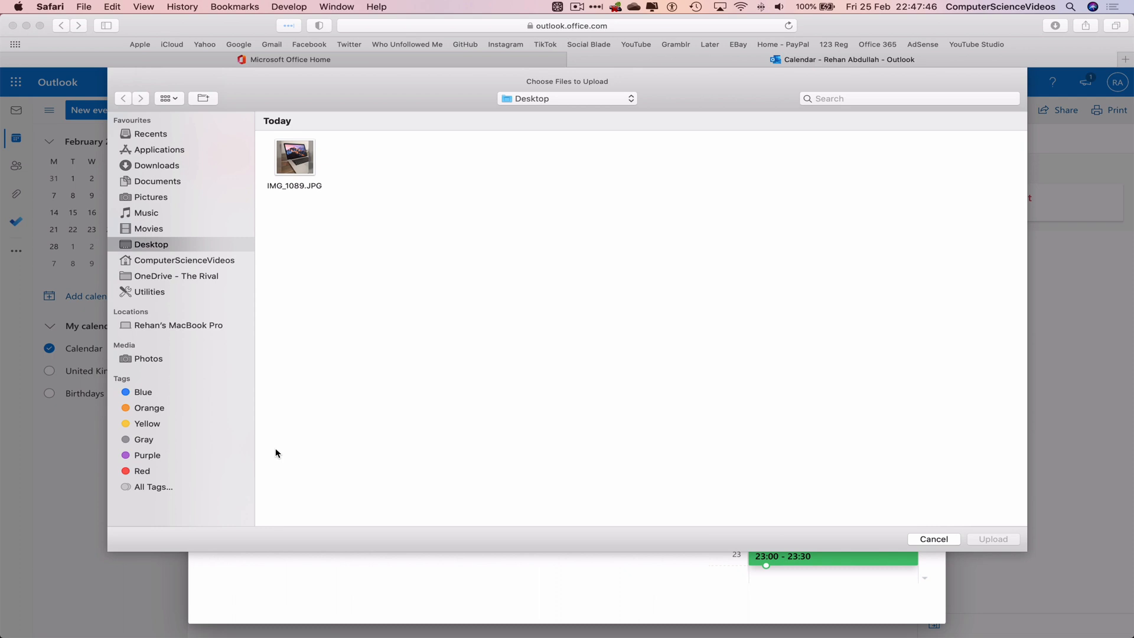
{"action": "left_click", "coordinate": [293, 165]}
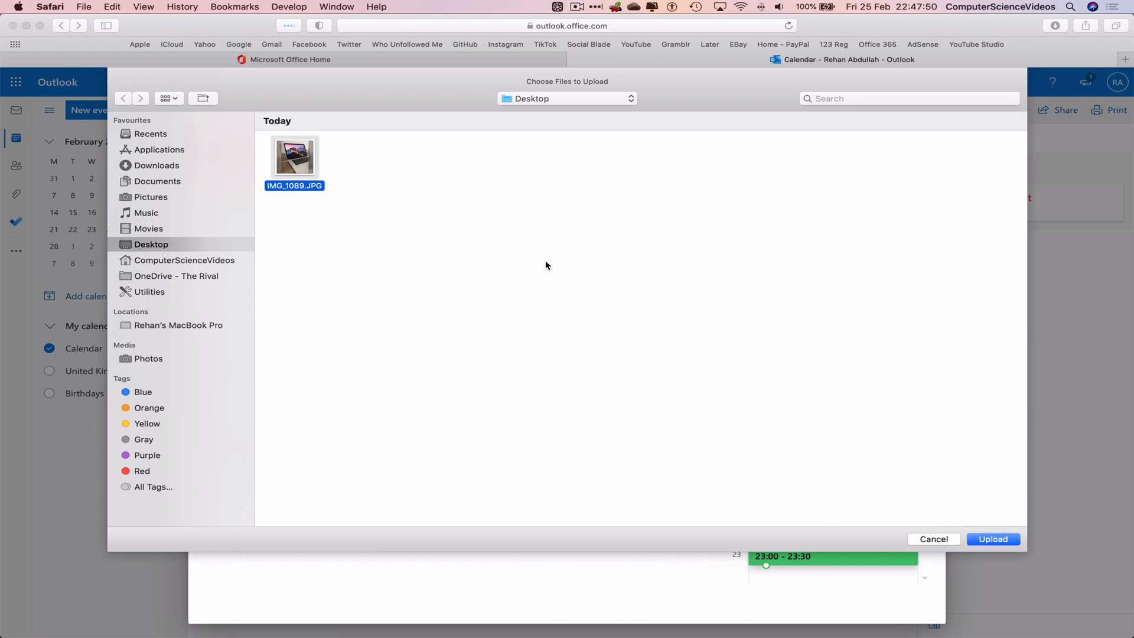
{"action": "left_click", "coordinate": [993, 539]}
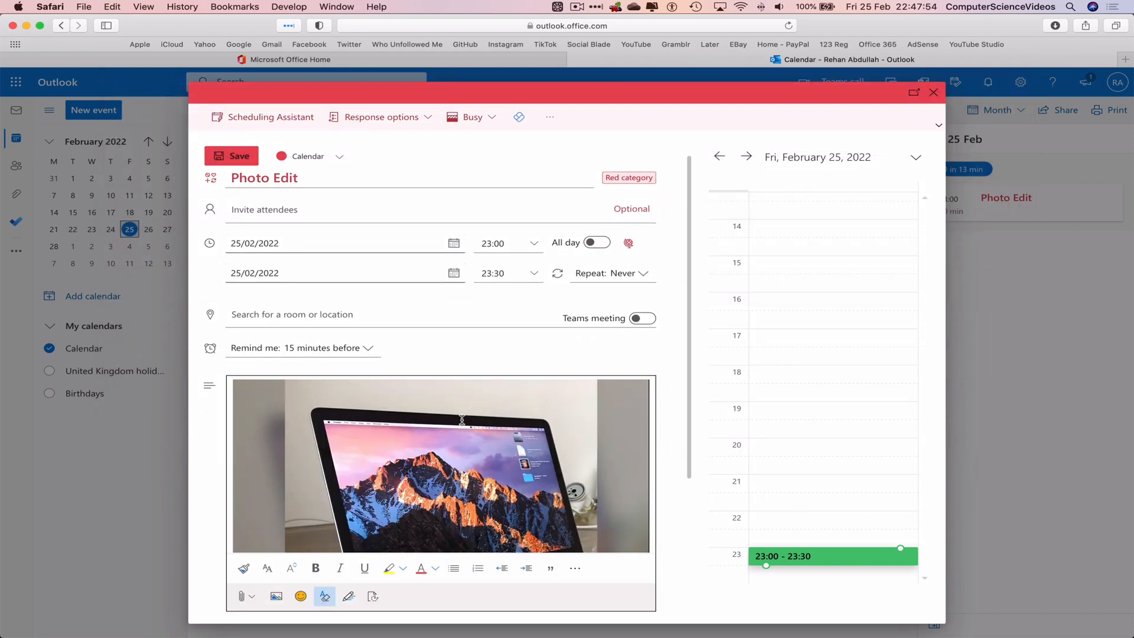
{"action": "scroll", "coordinate": [451, 416], "scroll_direction": "down", "scroll_amount": 1}
{"action": "scroll", "coordinate": [458, 422], "scroll_direction": "up", "scroll_amount": 1}
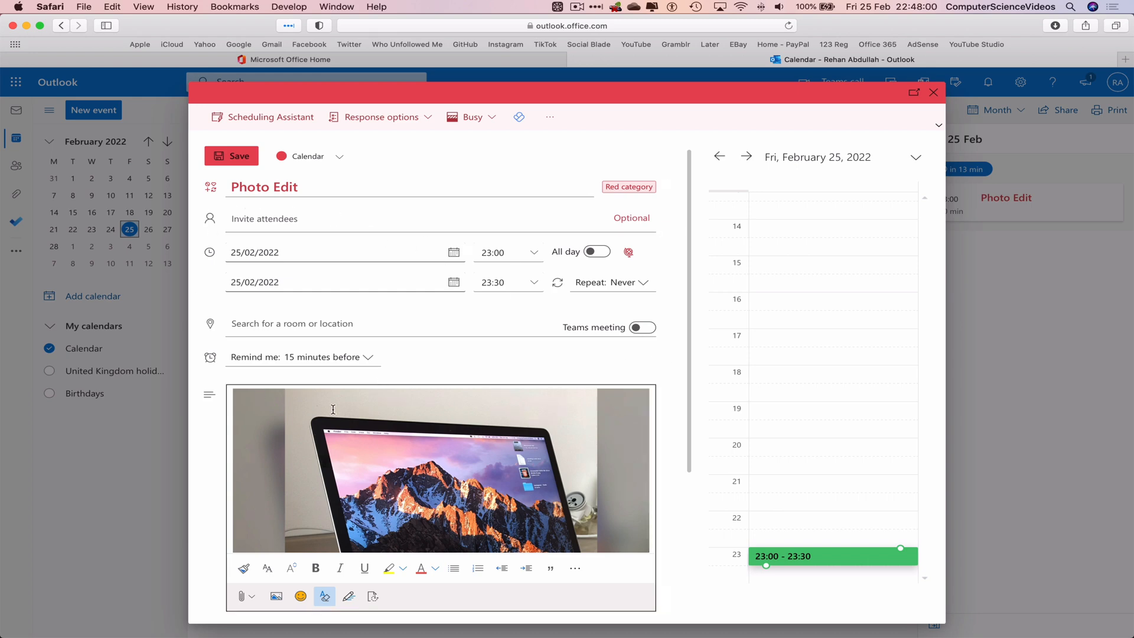
Set the event to Saturday 26 February, 13:00–14:00, and save it to the calendar
{"action": "left_click", "coordinate": [303, 250]}
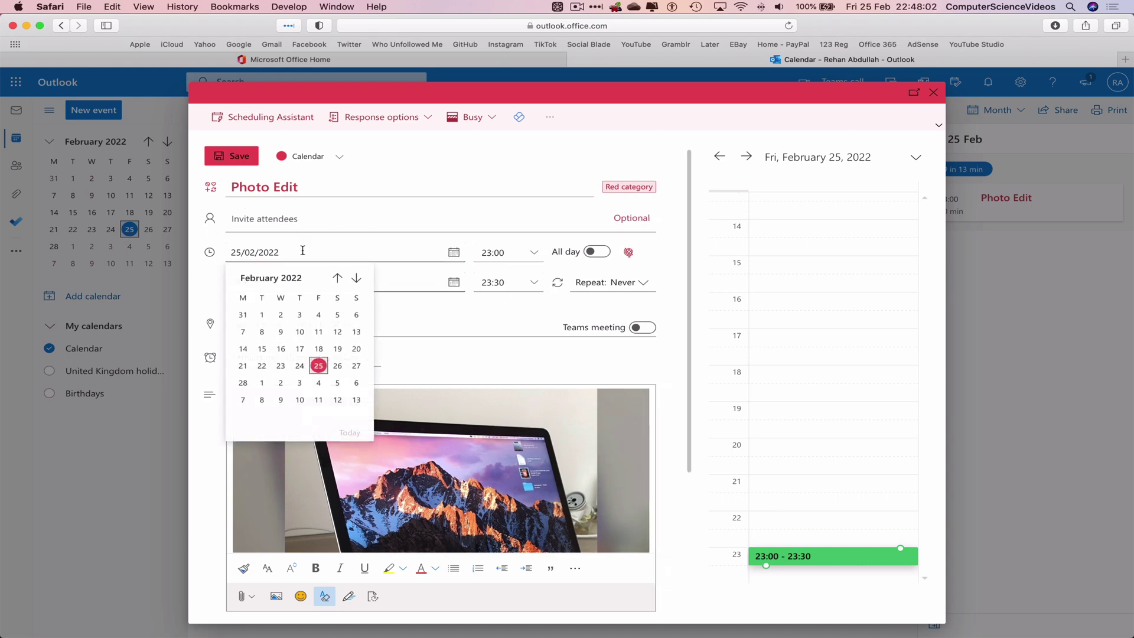
{"action": "left_click", "coordinate": [337, 369]}
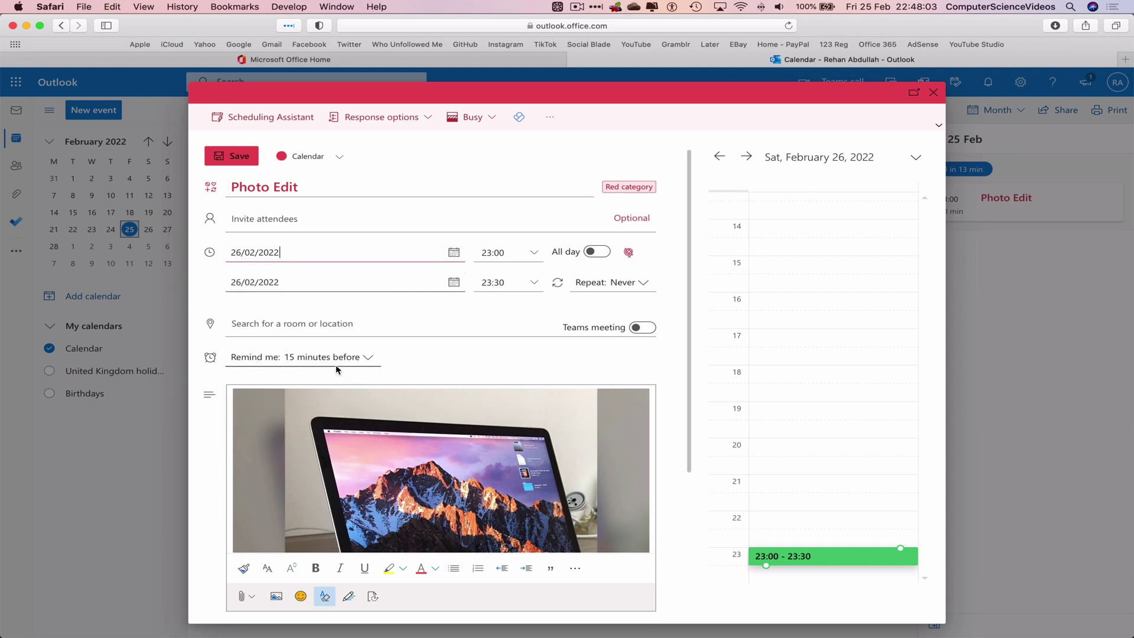
{"action": "left_click", "coordinate": [531, 251]}
{"action": "scroll", "coordinate": [515, 326], "scroll_direction": "up", "scroll_amount": 10}
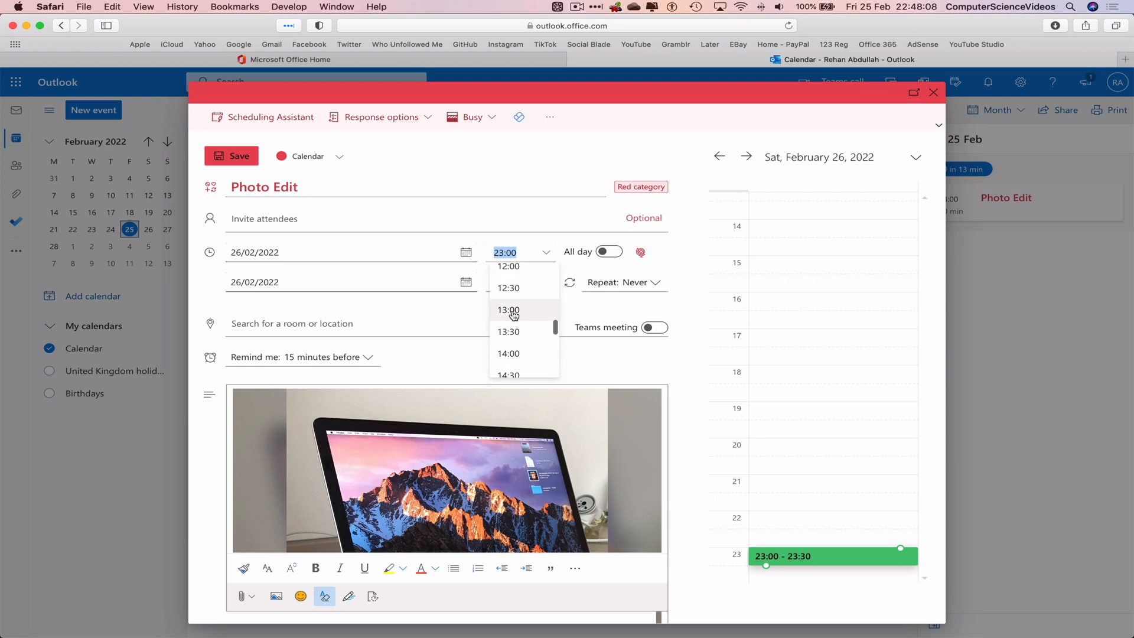
{"action": "left_click", "coordinate": [508, 320]}
{"action": "scroll", "coordinate": [513, 313], "scroll_direction": "down", "scroll_amount": 8}
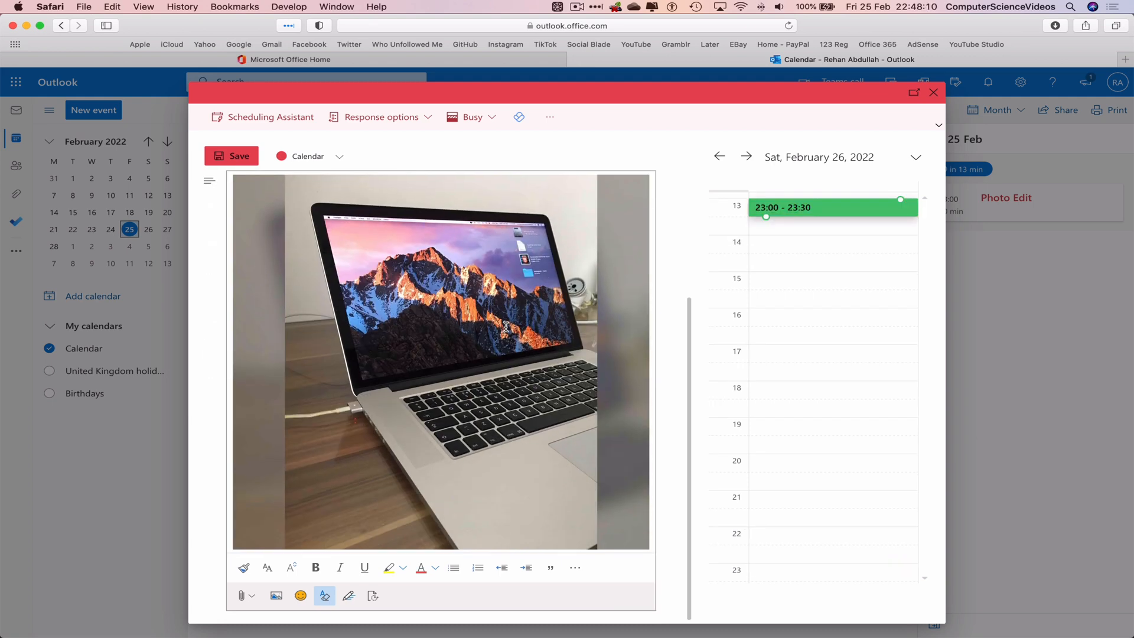
{"action": "scroll", "coordinate": [505, 327], "scroll_direction": "up", "scroll_amount": 6}
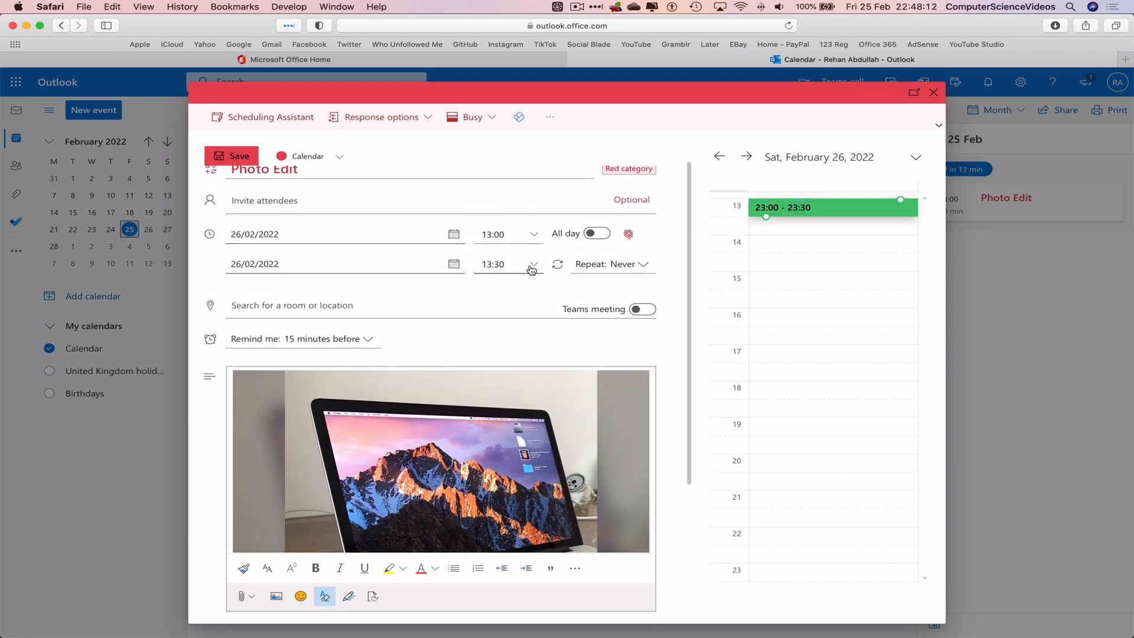
{"action": "left_click", "coordinate": [496, 262]}
{"action": "left_click", "coordinate": [512, 307]}
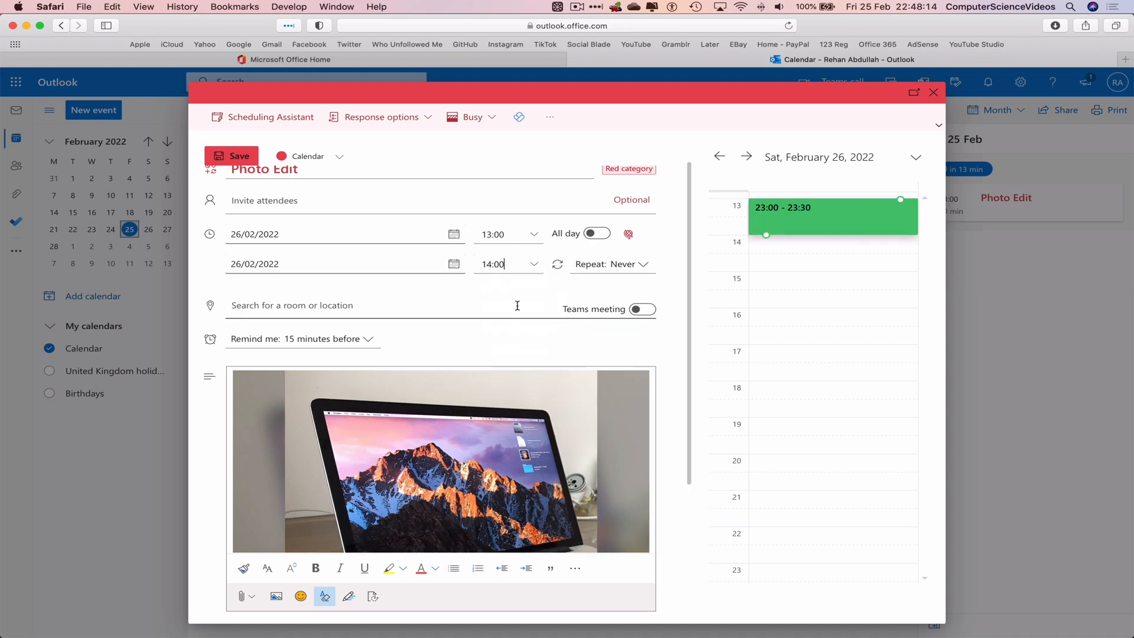
{"action": "scroll", "coordinate": [509, 305], "scroll_direction": "down", "scroll_amount": 8}
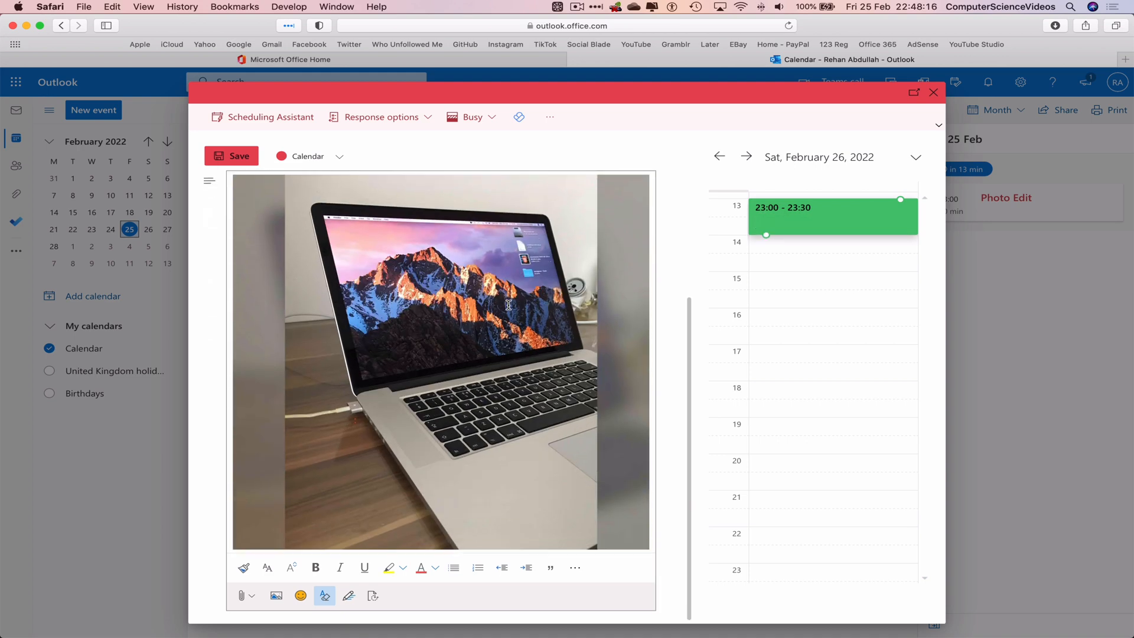
{"action": "scroll", "coordinate": [510, 310], "scroll_direction": "up", "scroll_amount": 8}
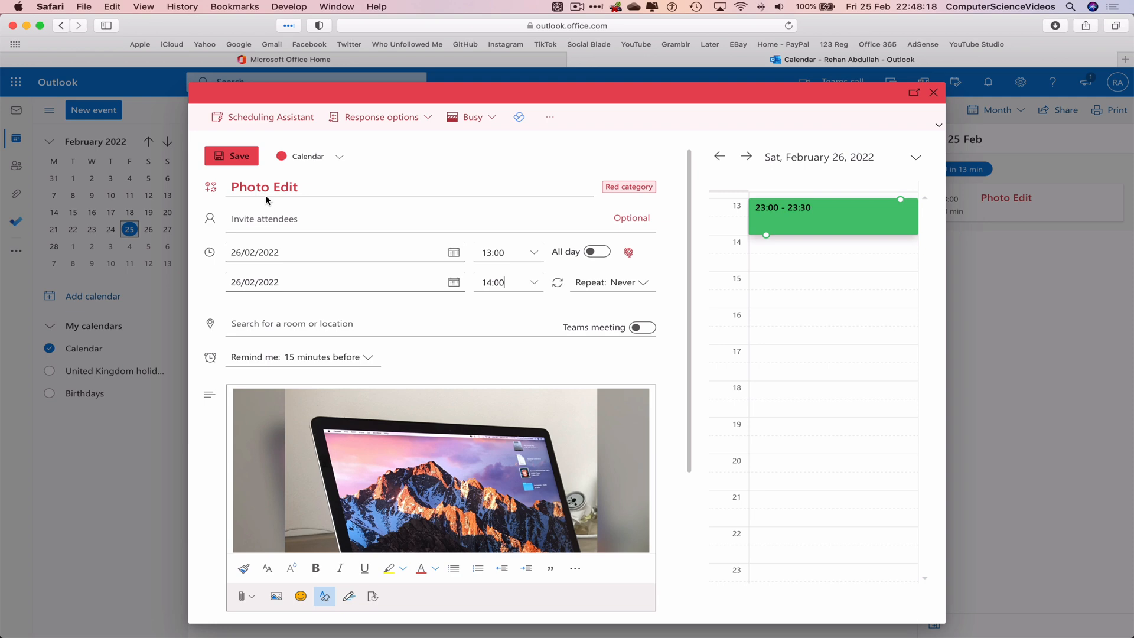
{"action": "left_click", "coordinate": [232, 157]}
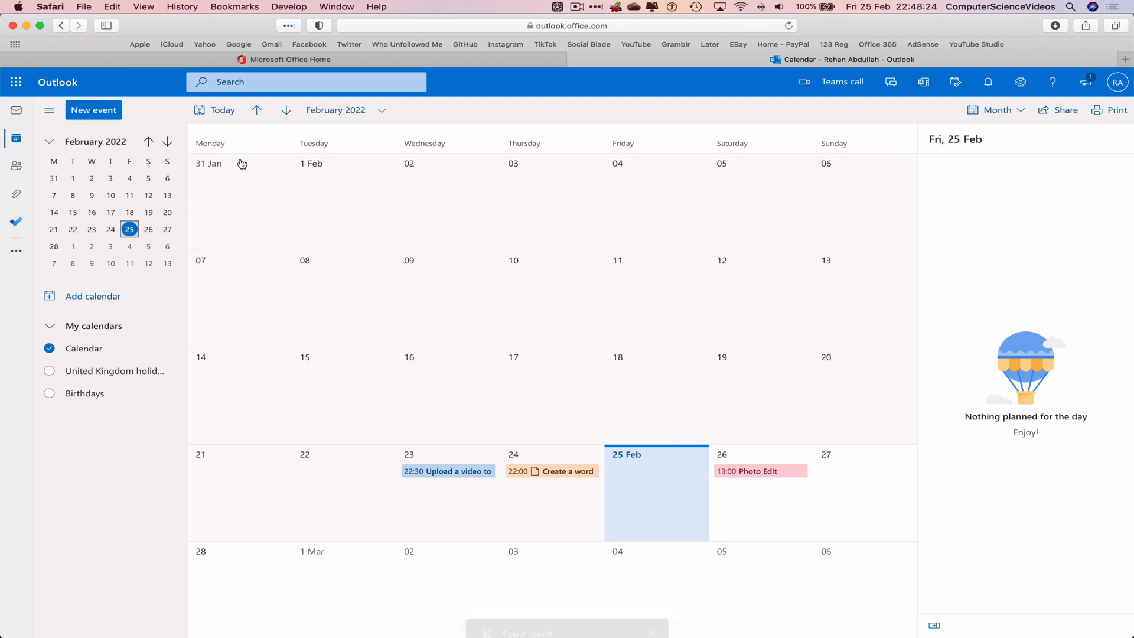
{"action": "left_click", "coordinate": [783, 472]}
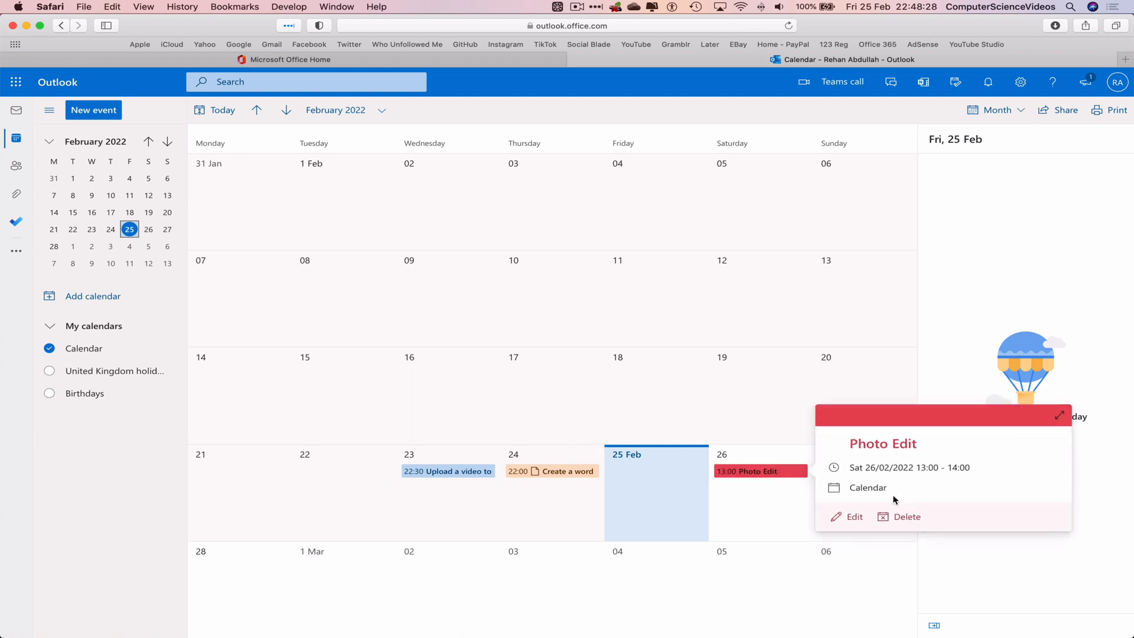
{"action": "double_click", "coordinate": [764, 471]}
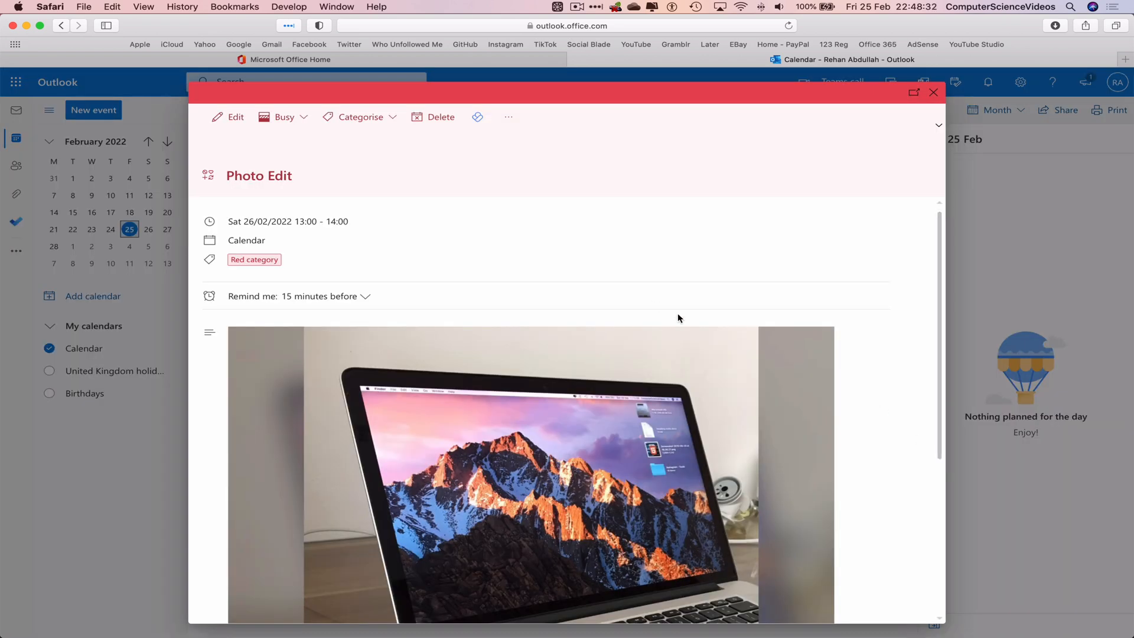
{"action": "scroll", "coordinate": [679, 316], "scroll_direction": "down", "scroll_amount": 5}
{"action": "scroll", "coordinate": [680, 316], "scroll_direction": "down", "scroll_amount": 5}
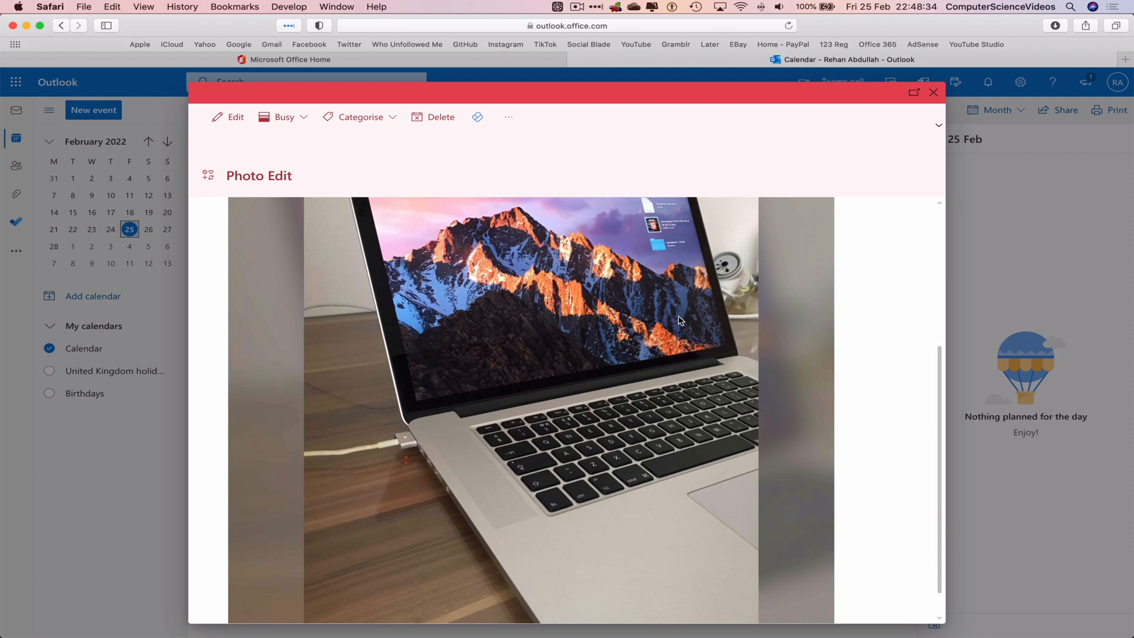
{"action": "scroll", "coordinate": [680, 320], "scroll_direction": "down", "scroll_amount": 2}
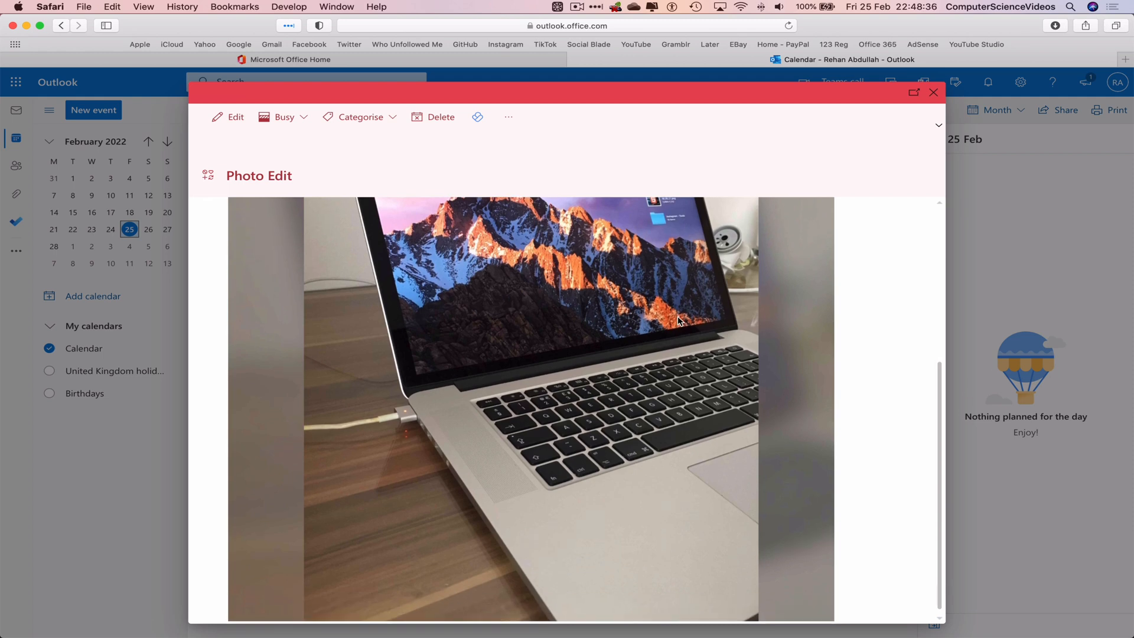
{"action": "scroll", "coordinate": [677, 318], "scroll_direction": "up", "scroll_amount": 5}
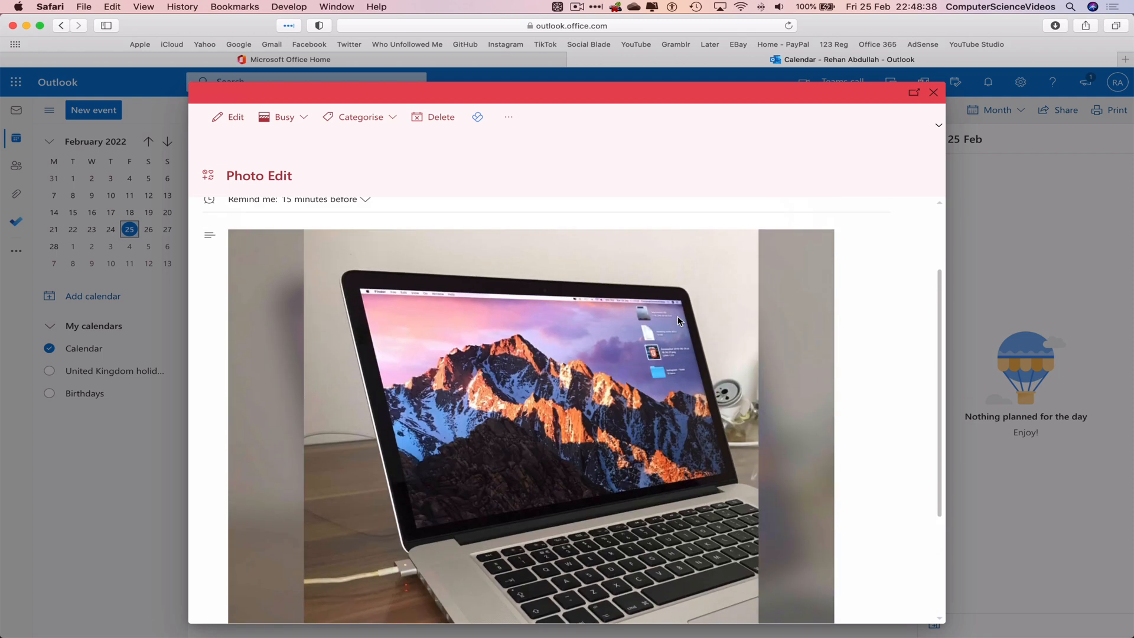
{"action": "scroll", "coordinate": [678, 319], "scroll_direction": "up", "scroll_amount": 3}
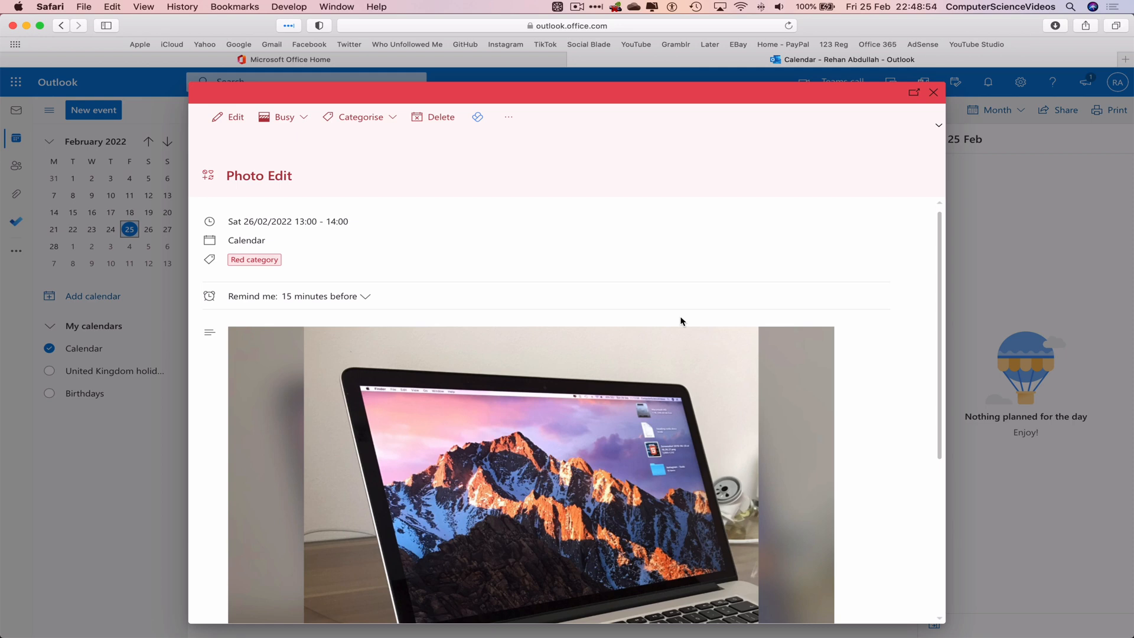
{"action": "left_click", "coordinate": [936, 93]}
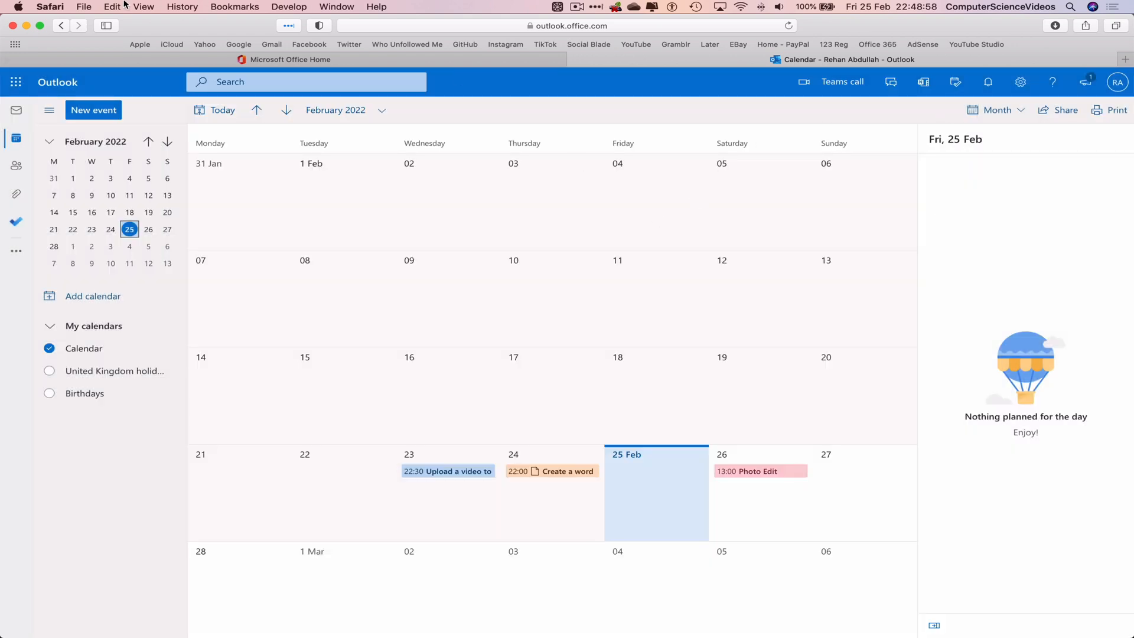
Quit Safari from the menu bar, returning to the desktop
{"action": "left_click", "coordinate": [49, 6]}
{"action": "left_click", "coordinate": [86, 173]}
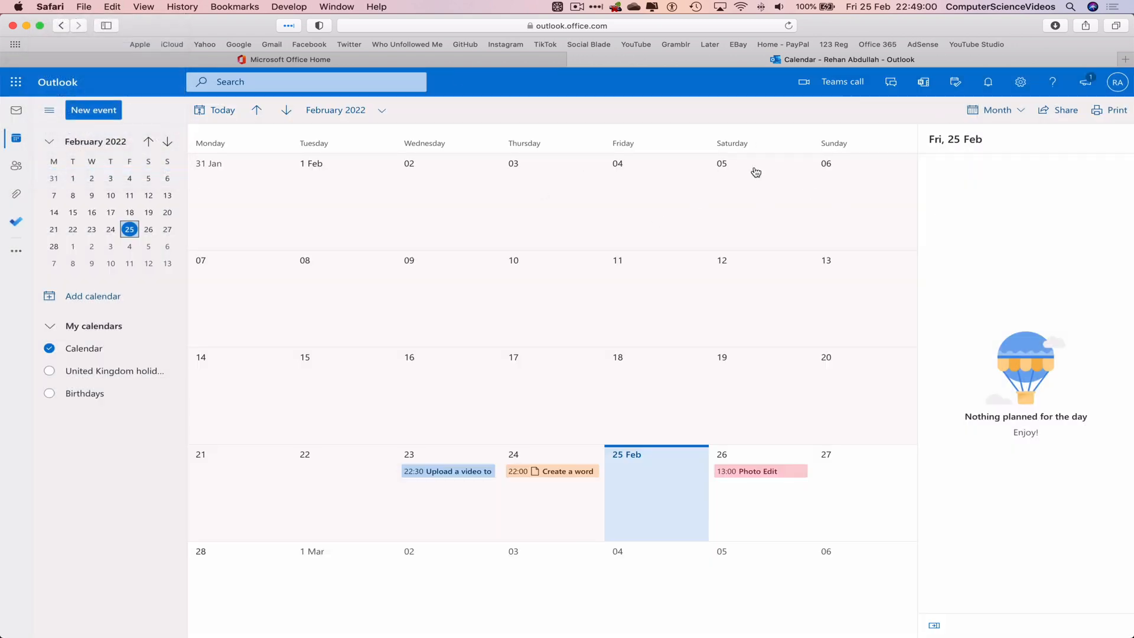